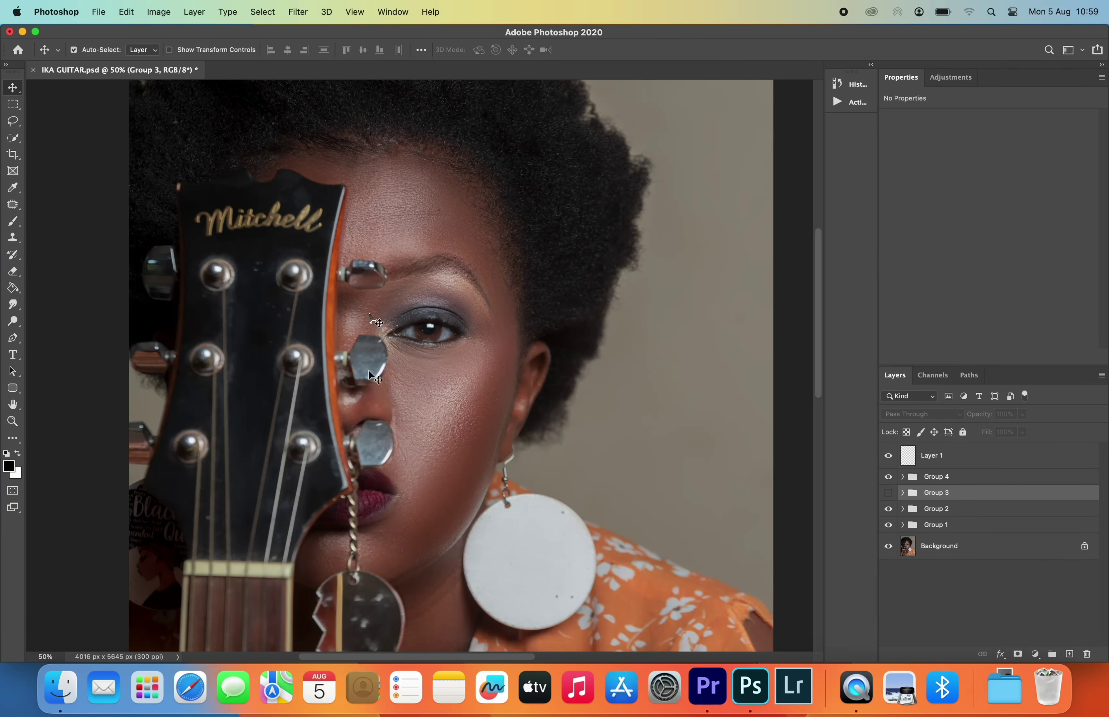
# Add a Black & White 2 adjustment layer using Multiply blend mode at 29% opacity.
pyautogui.click(1035, 653)
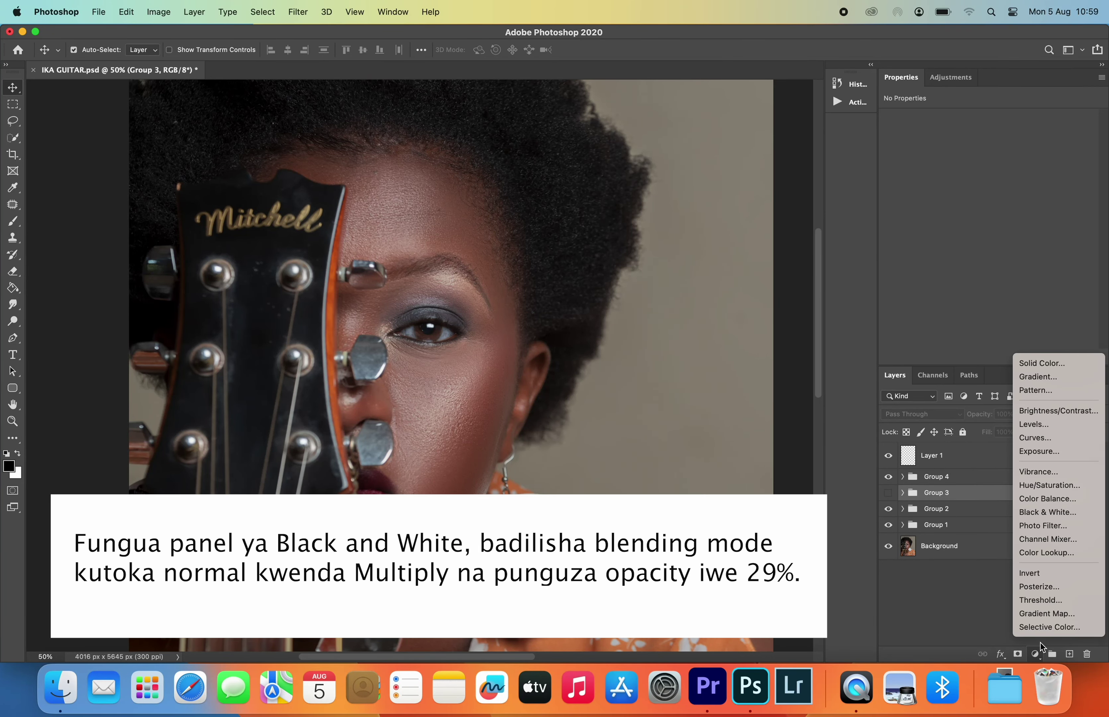
pyautogui.click(1087, 512)
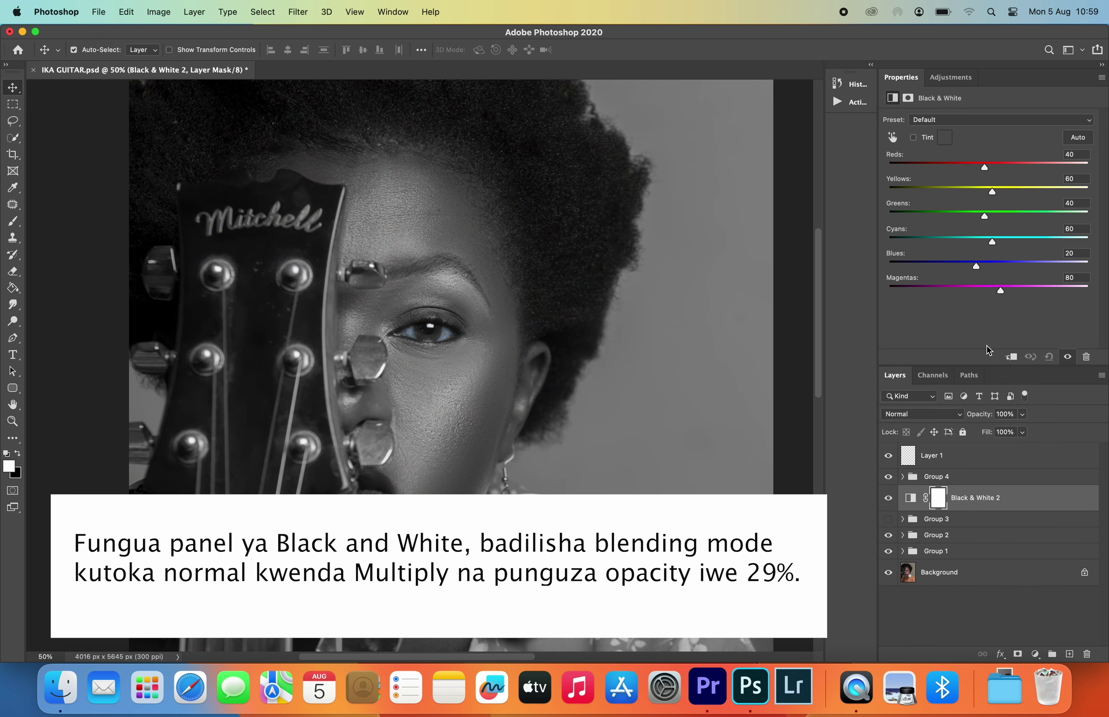
pyautogui.click(925, 417)
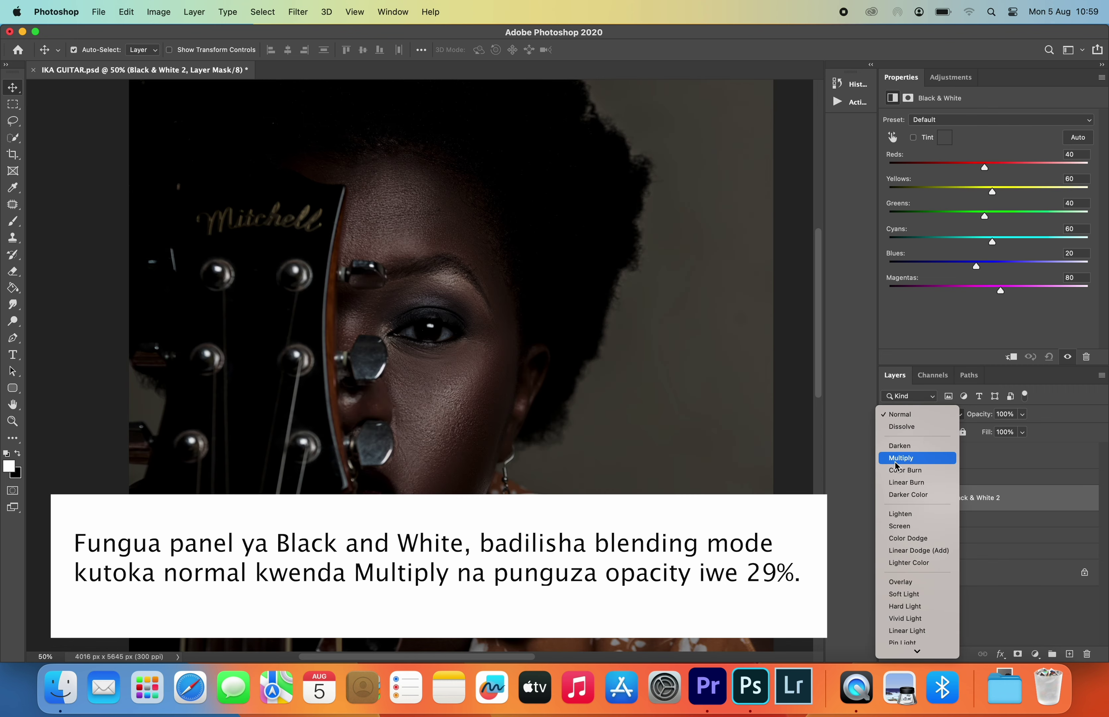
pyautogui.click(903, 461)
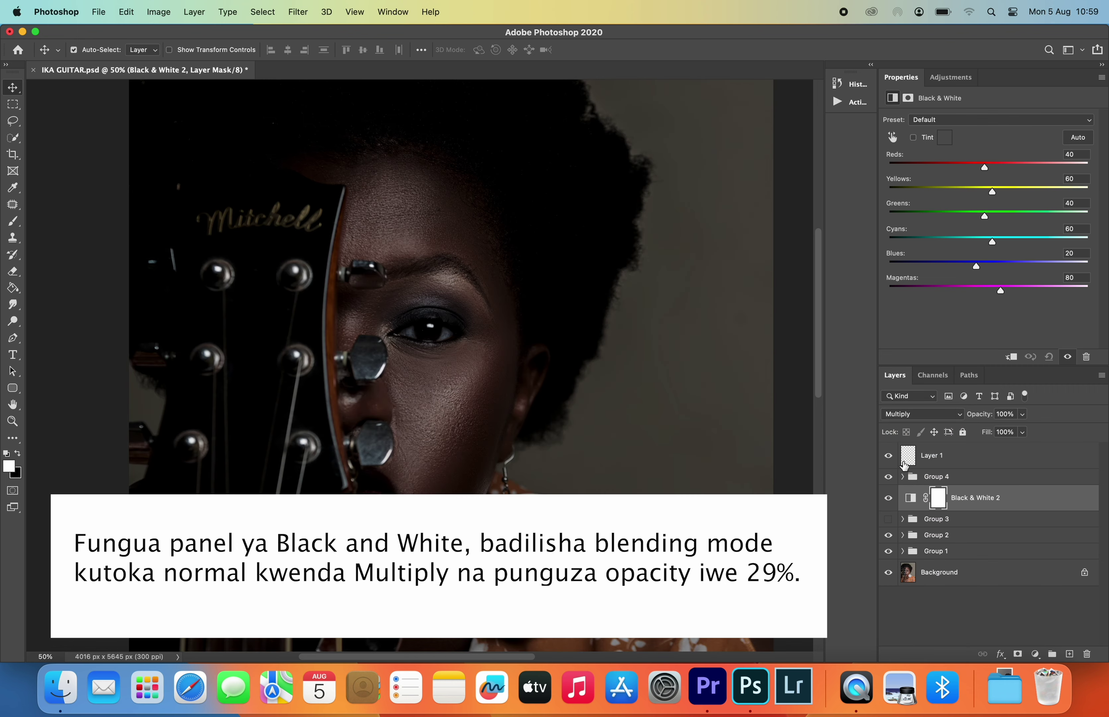
pyautogui.click(1023, 415)
pyautogui.moveTo(1004, 434); pyautogui.dragTo(983, 434)
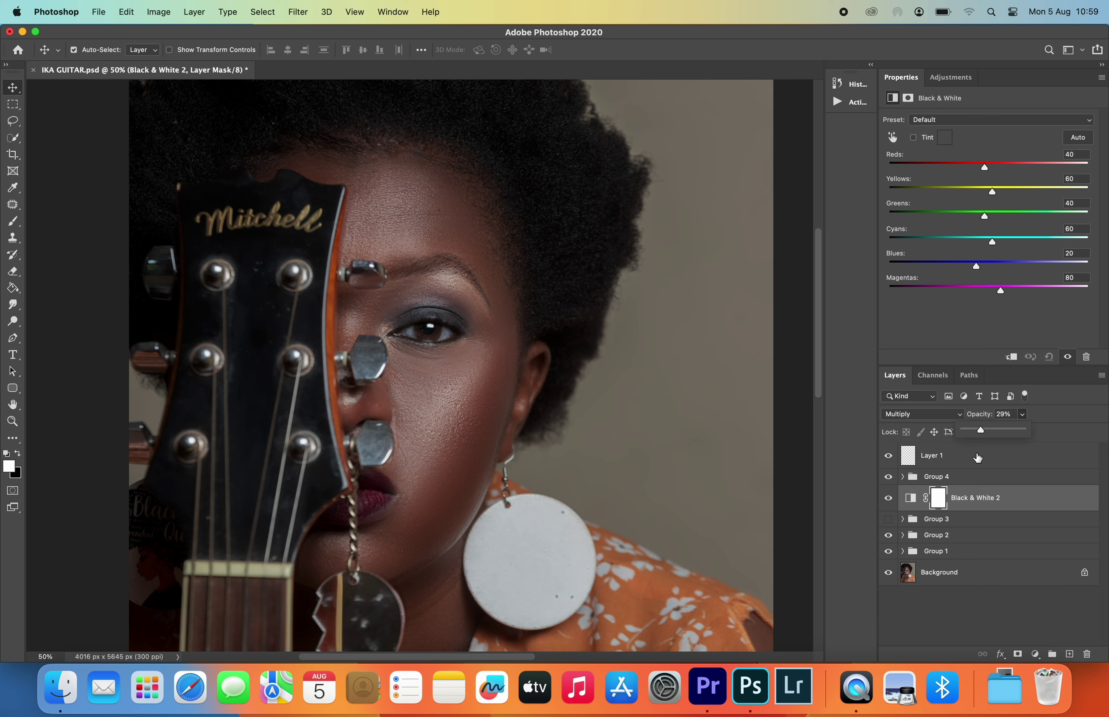
pyautogui.click(1035, 654)
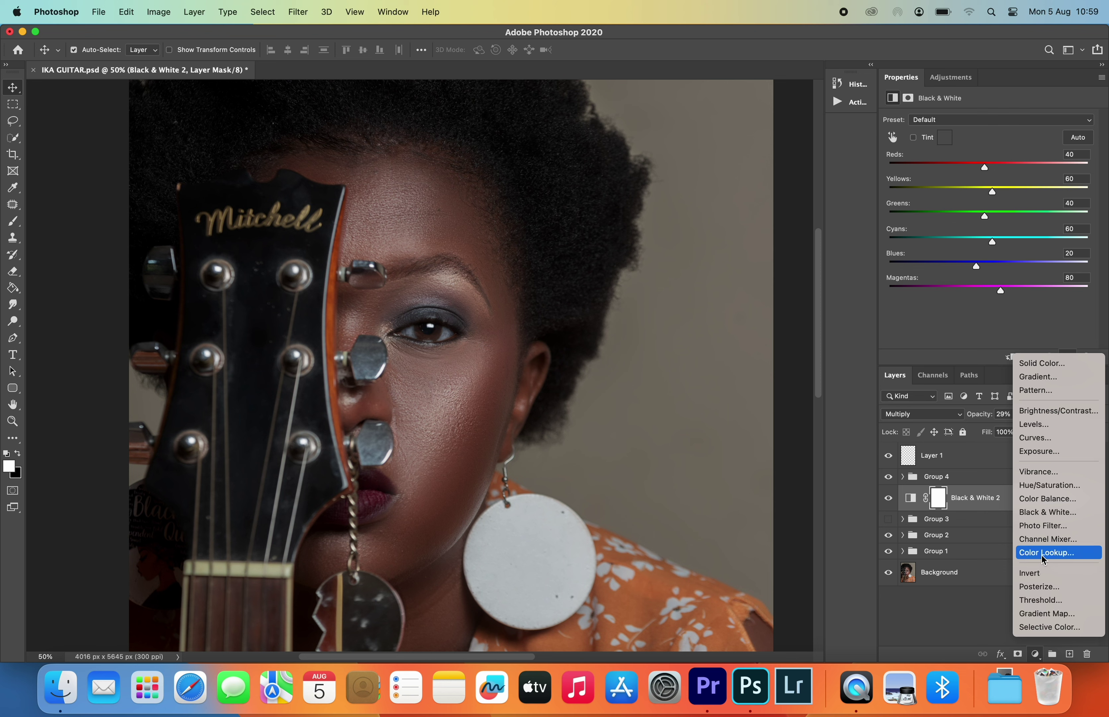
# Add Color Lookup 2 with the FoggyNight.3DL 3DLUT file and its opacity lowered to 20%.
pyautogui.click(1072, 555)
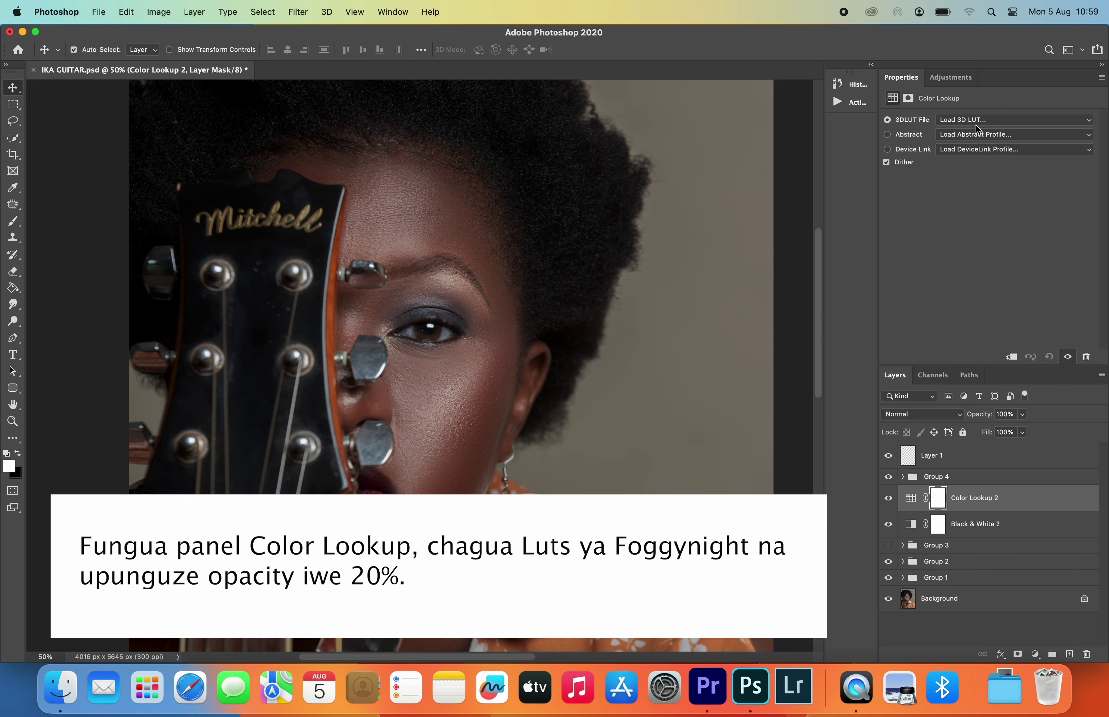
pyautogui.click(976, 121)
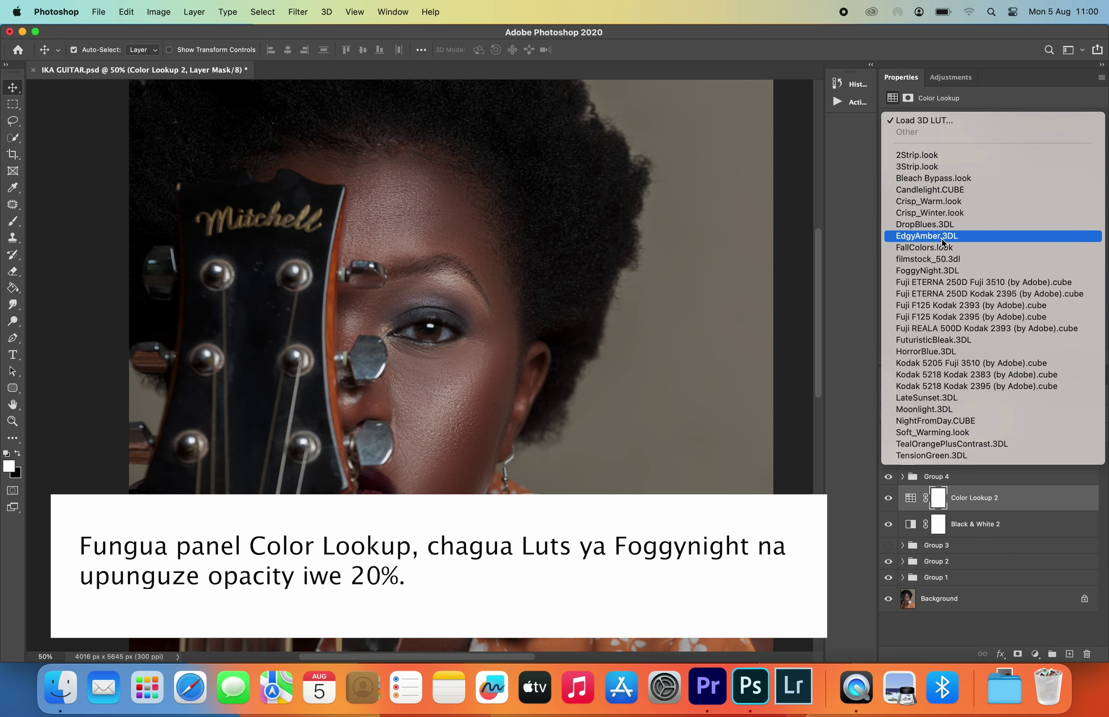
pyautogui.click(950, 273)
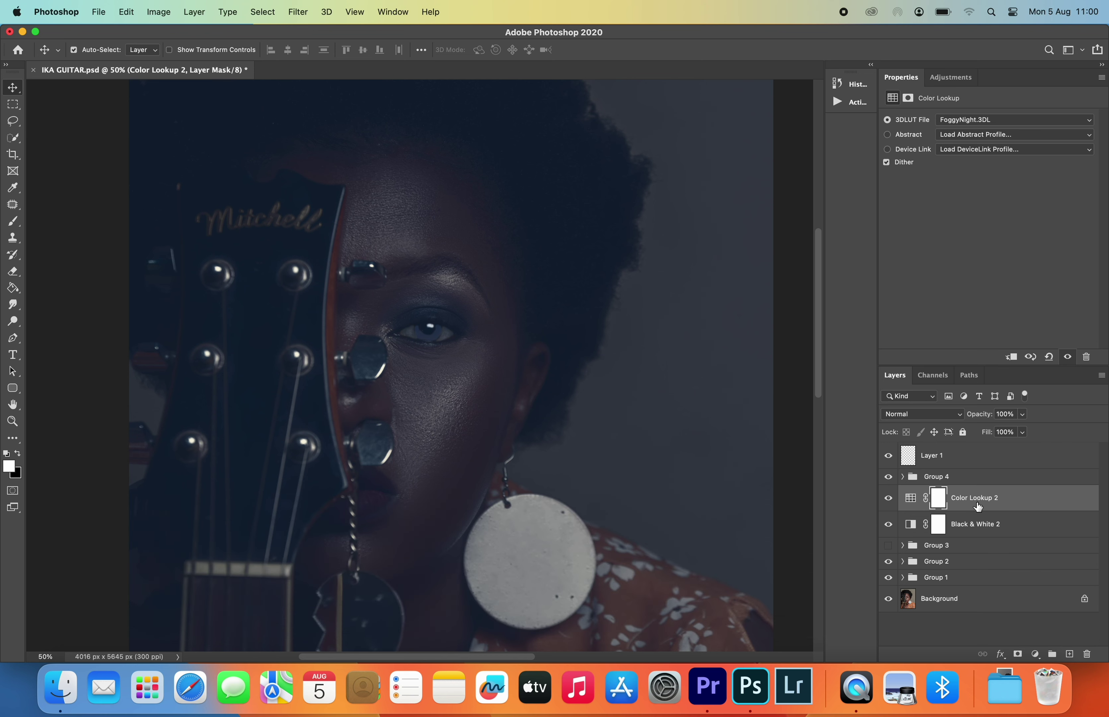
pyautogui.click(1022, 415)
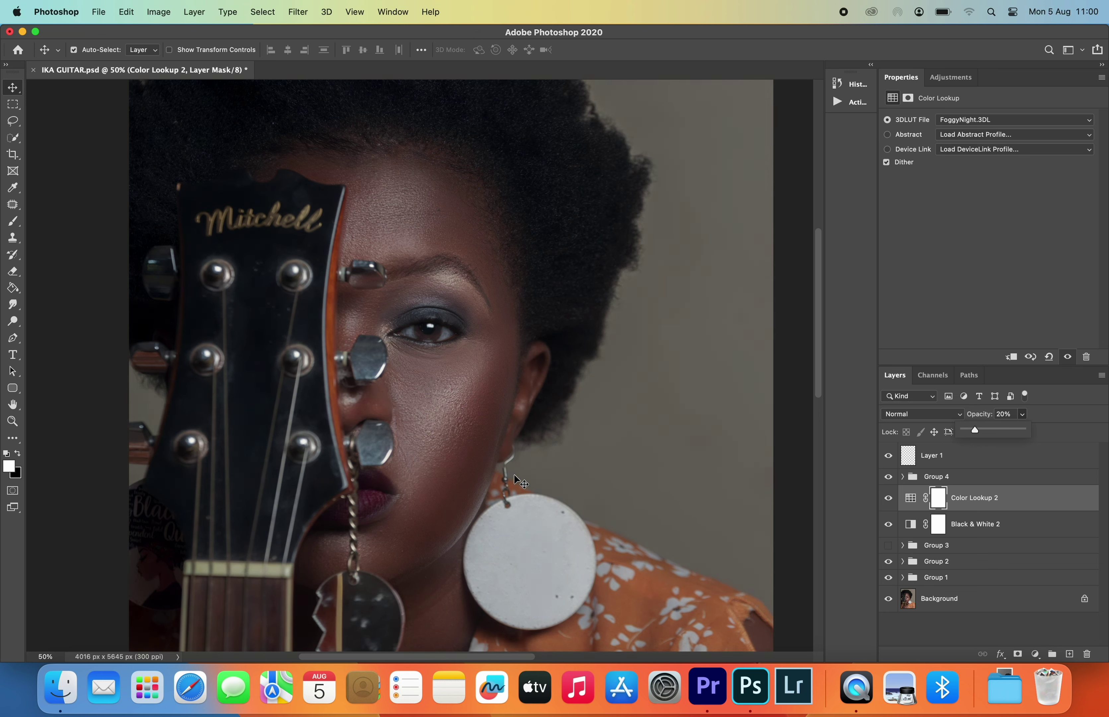
pyautogui.click(1035, 653)
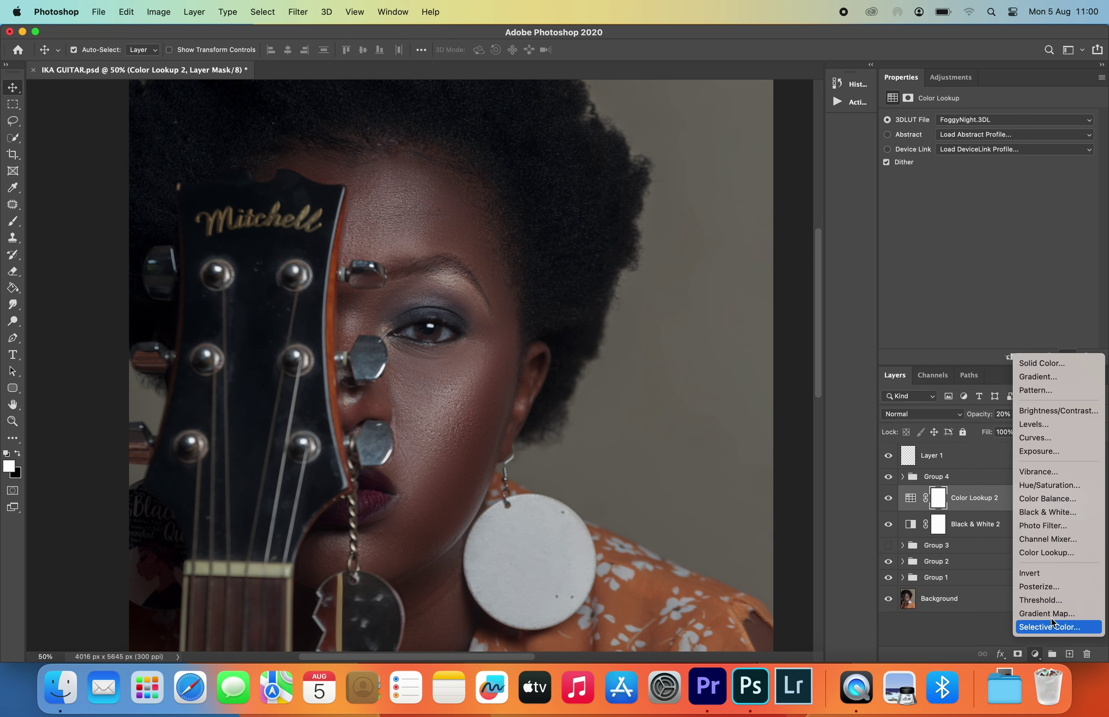
# Add Color Balance 2 with midtones at Cyan/Red +5, Magenta/Green +8, Yellow/Blue -2.
pyautogui.click(1056, 502)
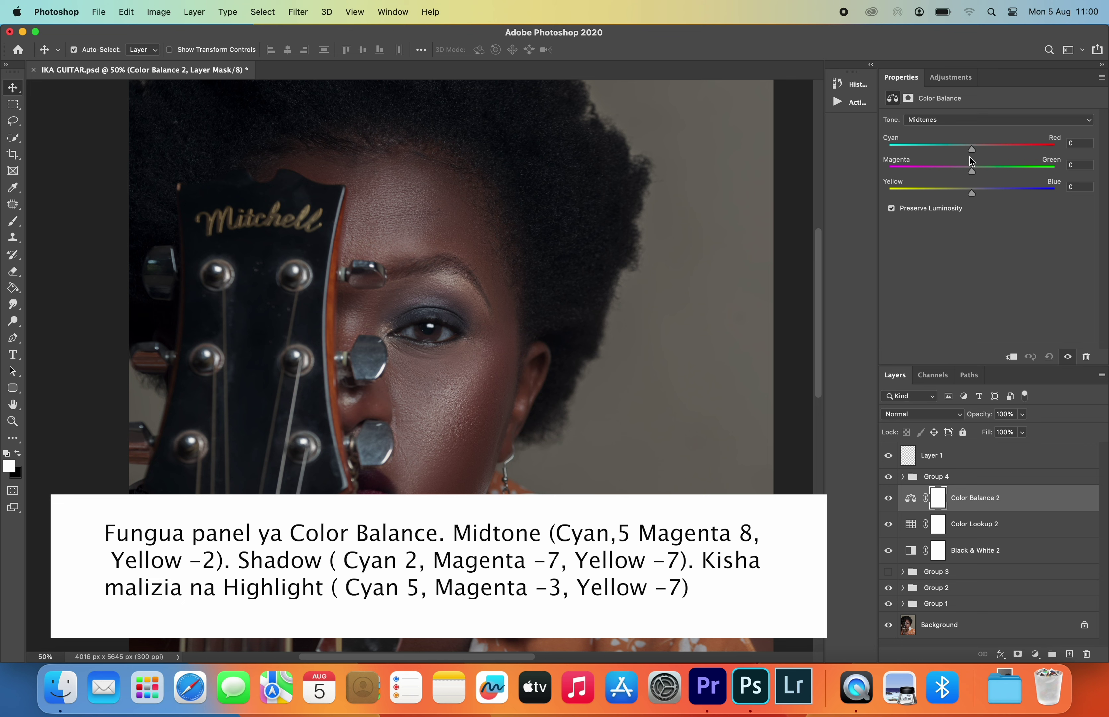
pyautogui.moveTo(971, 150); pyautogui.dragTo(967, 150)
pyautogui.moveTo(970, 172); pyautogui.dragTo(964, 173)
pyautogui.moveTo(968, 195); pyautogui.dragTo(971, 196)
pyautogui.moveTo(971, 195); pyautogui.dragTo(971, 195)
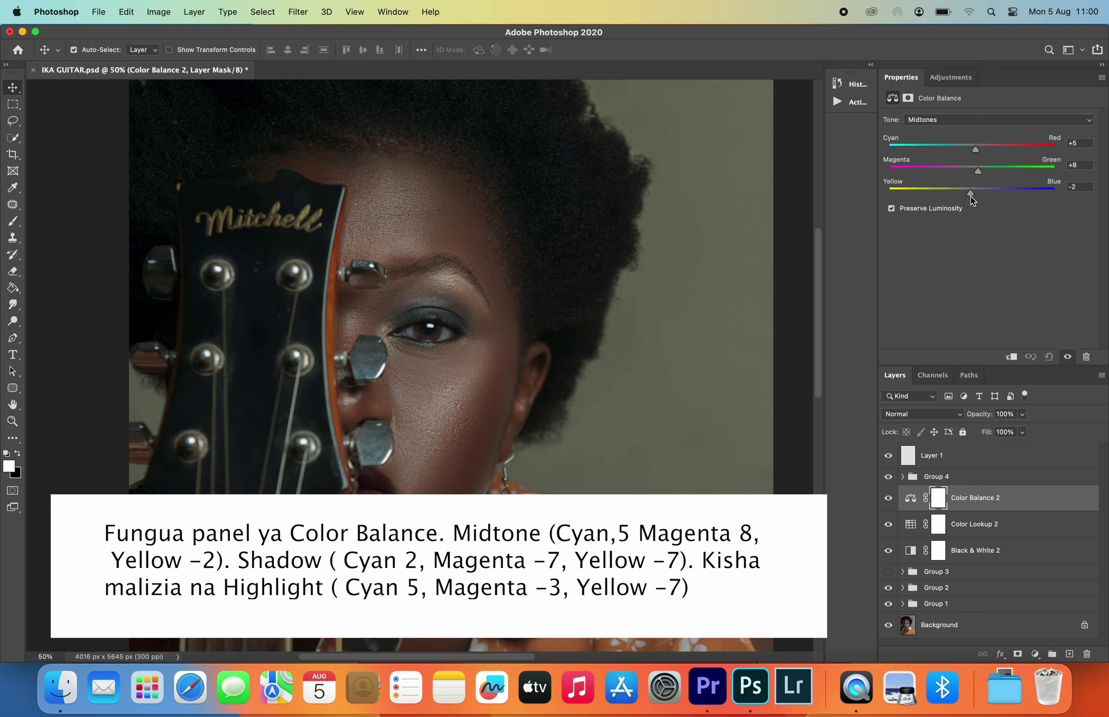
pyautogui.click(979, 121)
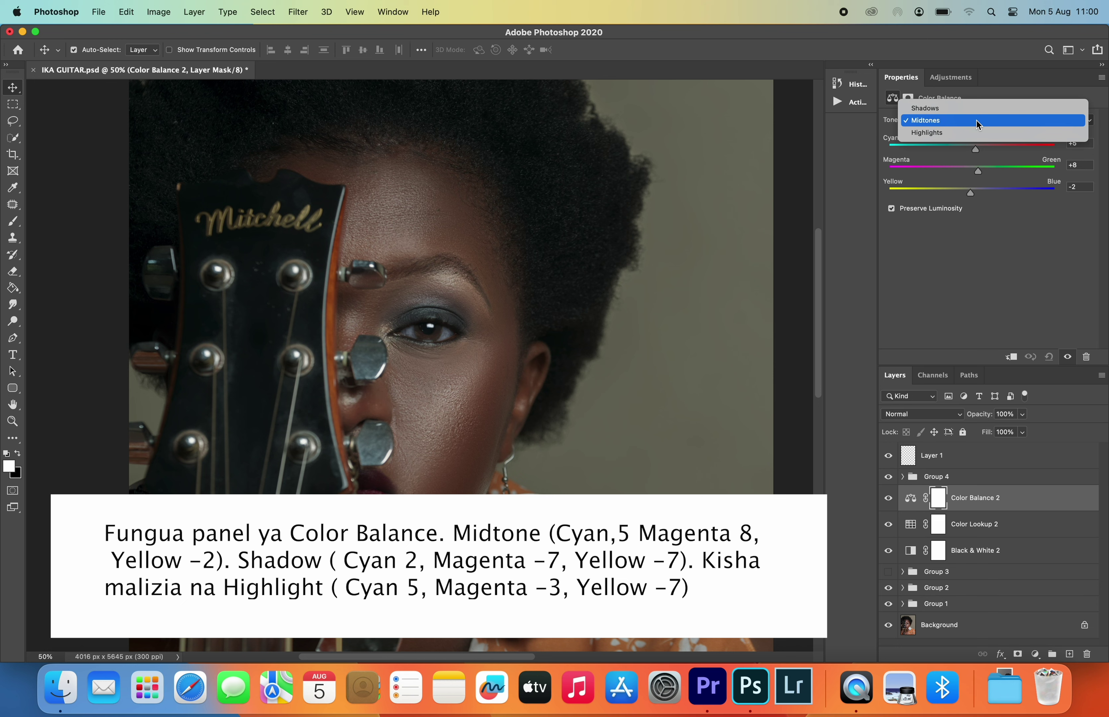
pyautogui.click(968, 109)
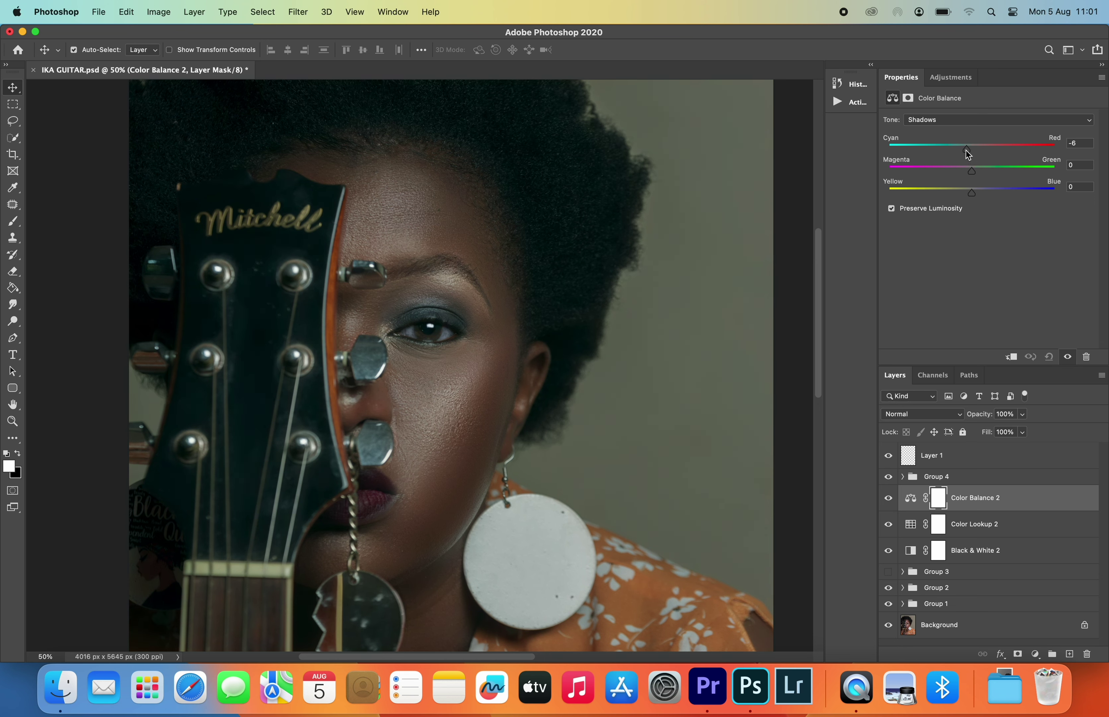
# Set the Color Balance shadows to +2 red, -7 magenta and -7 yellow.
pyautogui.moveTo(968, 150); pyautogui.dragTo(973, 151)
pyautogui.moveTo(972, 171); pyautogui.dragTo(966, 171)
pyautogui.moveTo(967, 170); pyautogui.dragTo(966, 171)
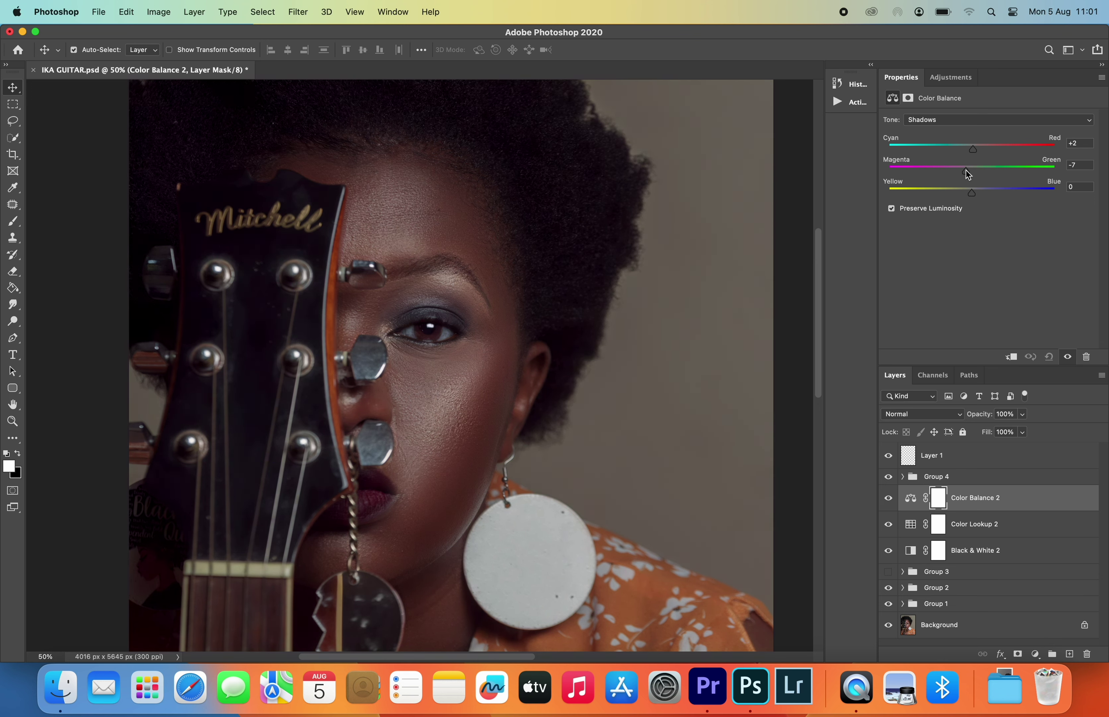
pyautogui.click(970, 194)
pyautogui.moveTo(964, 194); pyautogui.dragTo(967, 194)
# Set the Color Balance highlights to +5 red, -3 magenta and -7 yellow.
pyautogui.click(962, 119)
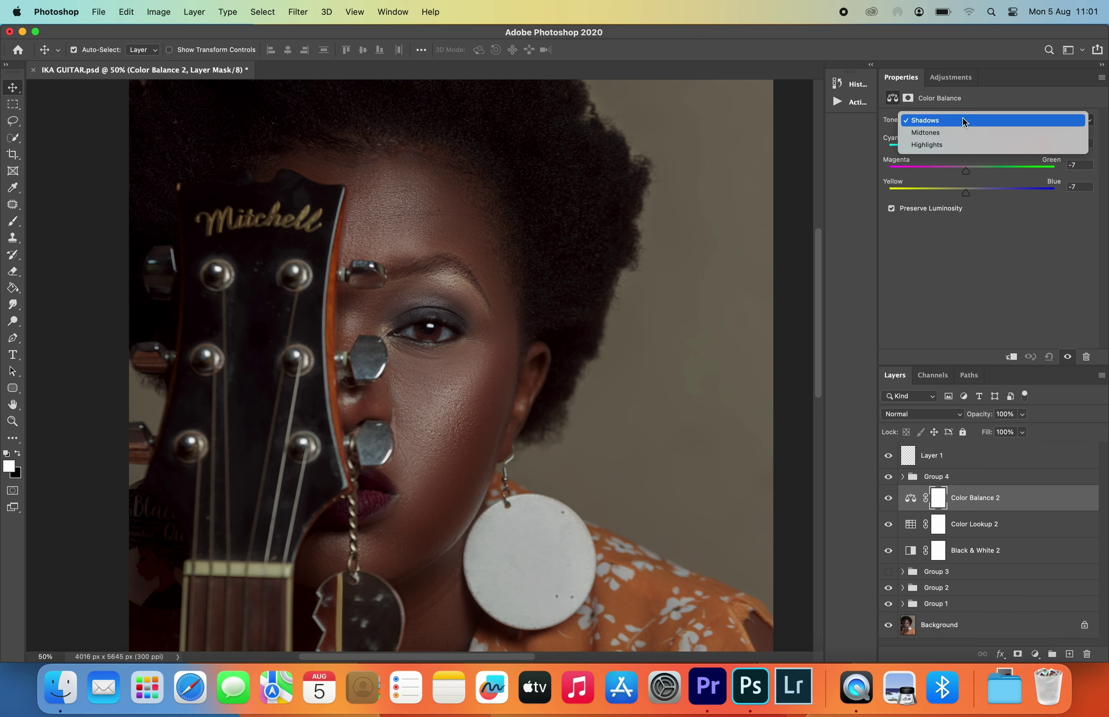
pyautogui.click(946, 145)
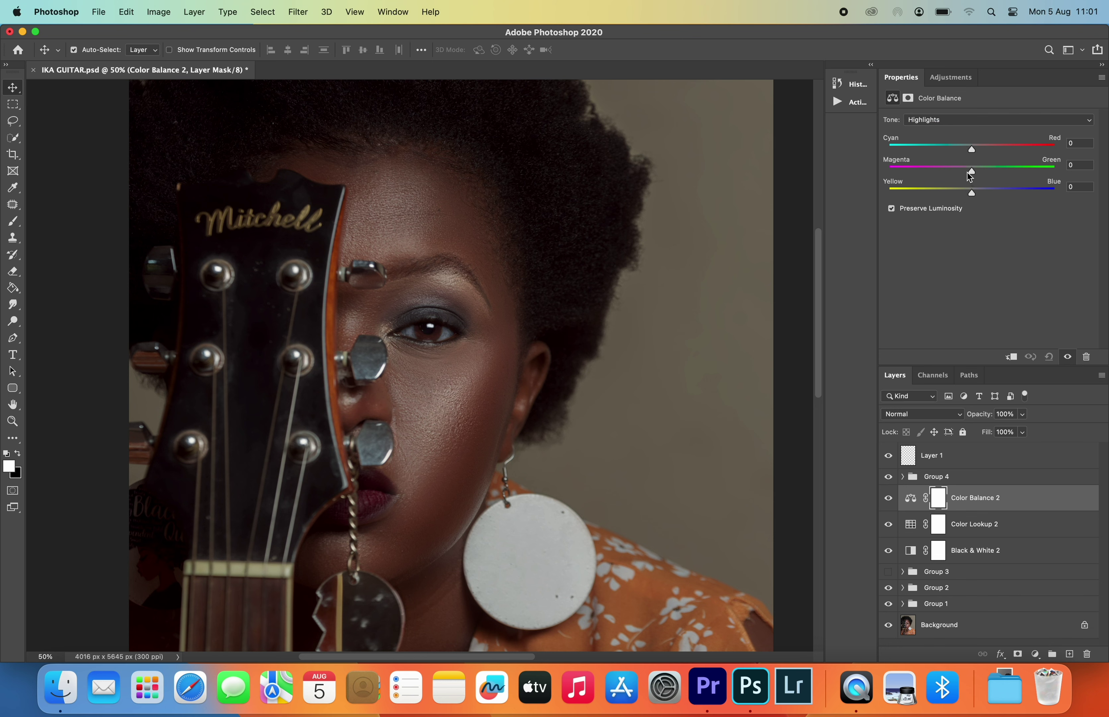
pyautogui.moveTo(971, 151); pyautogui.dragTo(974, 150)
pyautogui.moveTo(976, 173); pyautogui.dragTo(971, 173)
pyautogui.moveTo(971, 193); pyautogui.dragTo(968, 193)
pyautogui.moveTo(975, 193)
pyautogui.mouseDown()
pyautogui.moveTo(985, 193)
pyautogui.moveTo(966, 193)
pyautogui.mouseUp()
pyautogui.click(1037, 654)
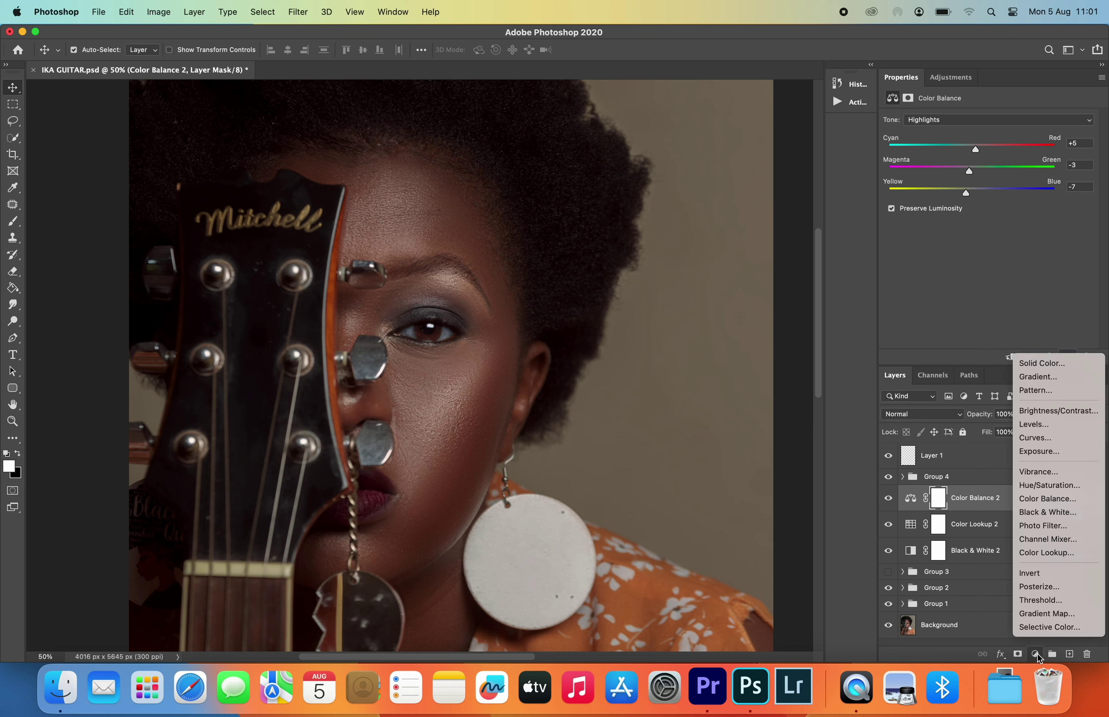
# Add a Selective Color 2 layer with Neutrals Yellow set to 5.
pyautogui.click(1043, 630)
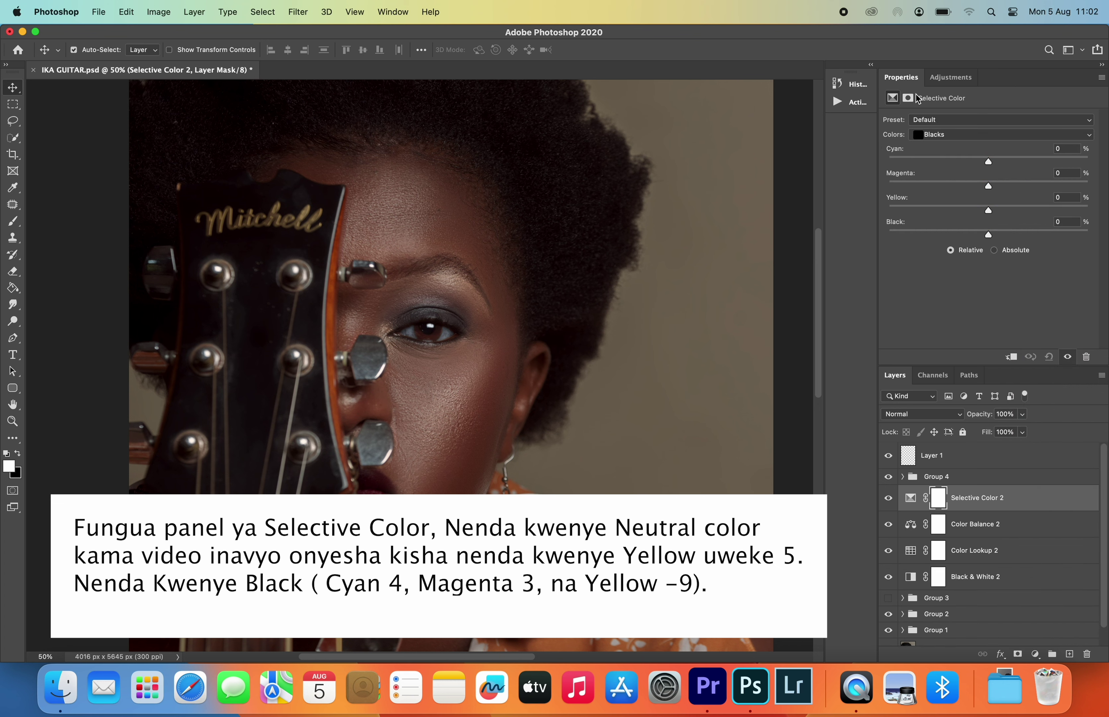
pyautogui.click(960, 135)
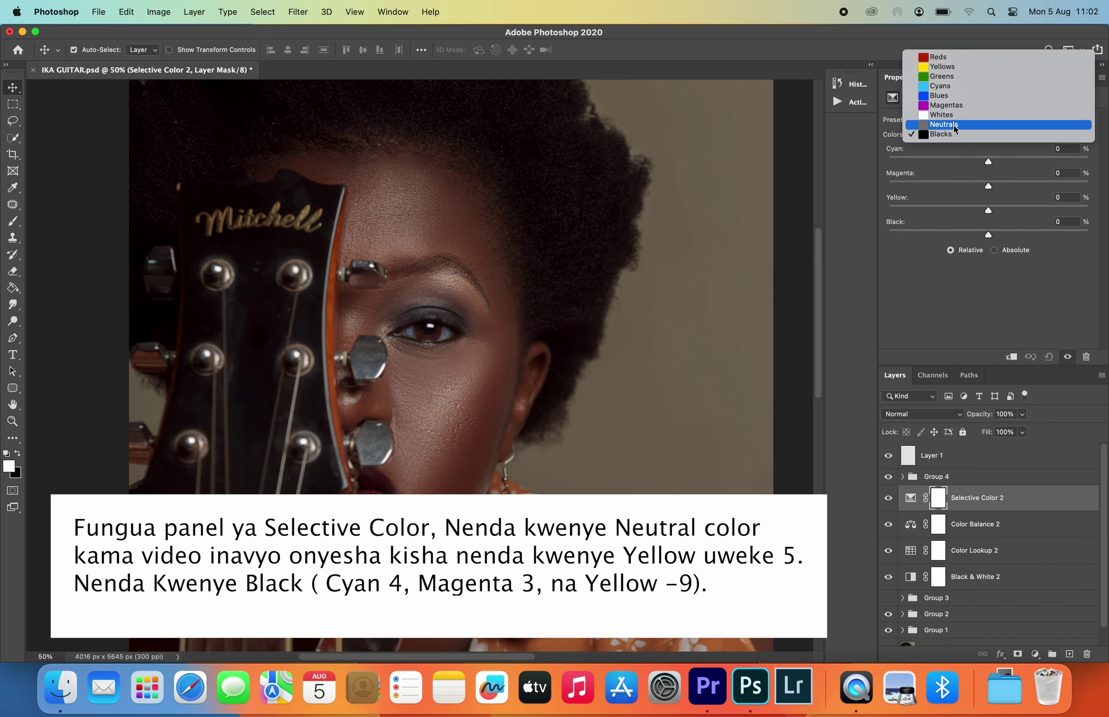
pyautogui.click(954, 127)
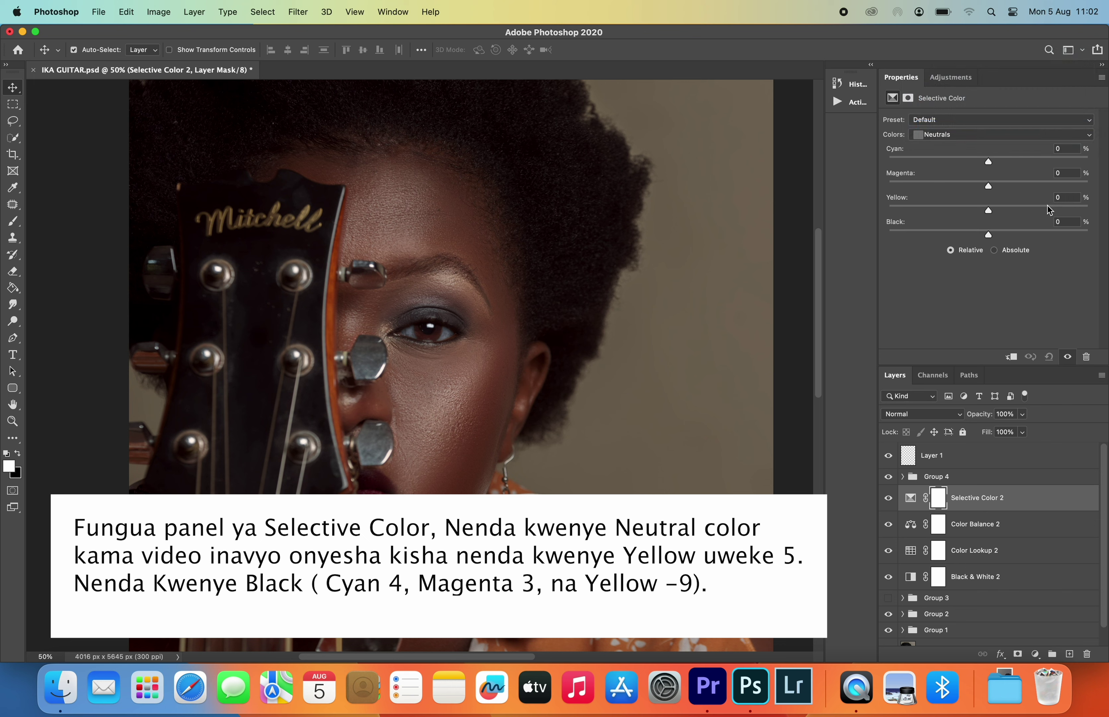
pyautogui.click(1064, 197)
pyautogui.press('BackSpace')
pyautogui.write('5')
# Tint the Blacks to Cyan +4, Magenta +3 and Yellow -9.
pyautogui.click(942, 135)
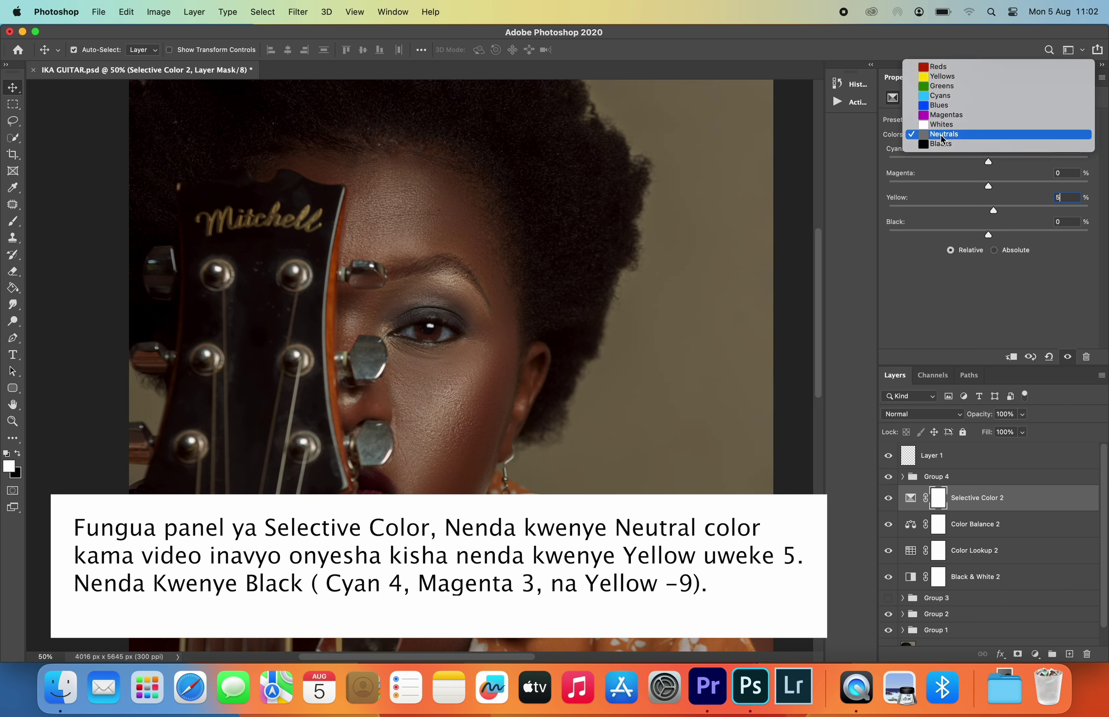
pyautogui.click(945, 146)
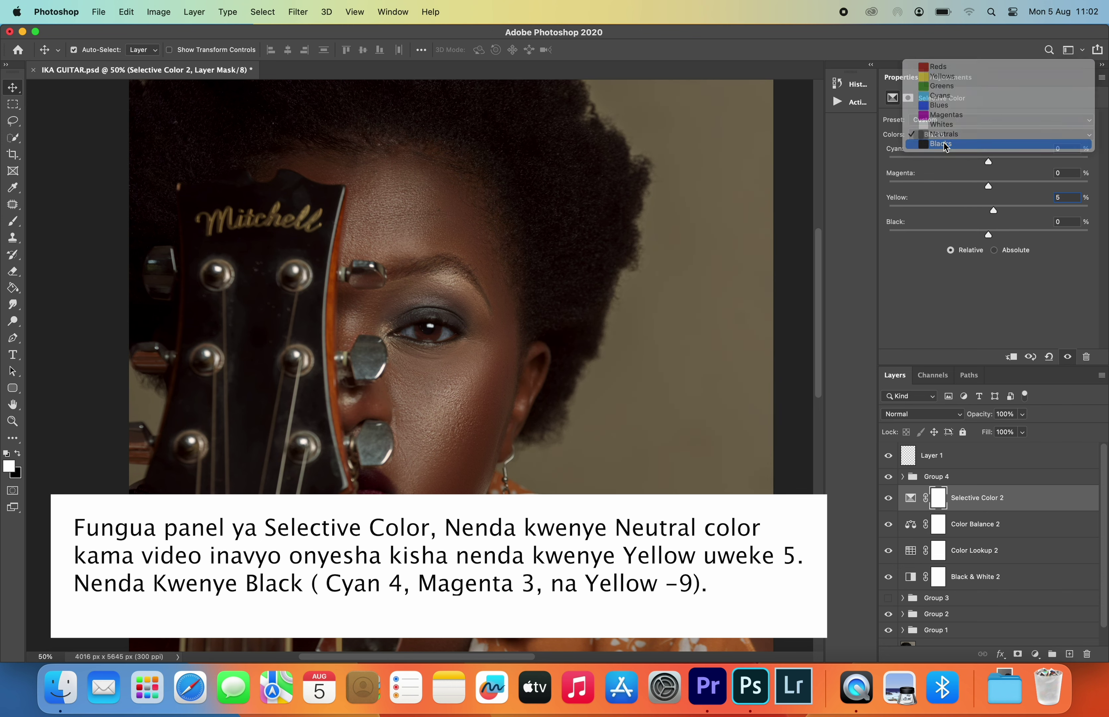
pyautogui.moveTo(989, 163); pyautogui.dragTo(994, 165)
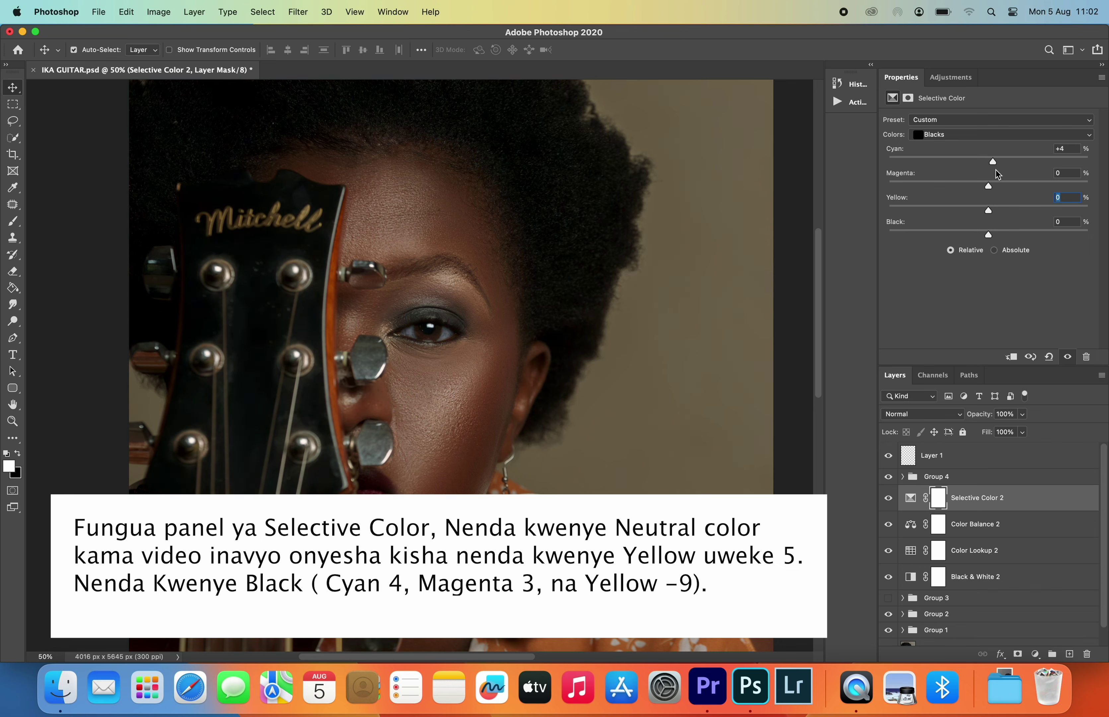
pyautogui.moveTo(989, 186)
pyautogui.mouseDown()
pyautogui.moveTo(993, 215)
pyautogui.moveTo(1008, 213)
pyautogui.moveTo(980, 216)
pyautogui.mouseUp()
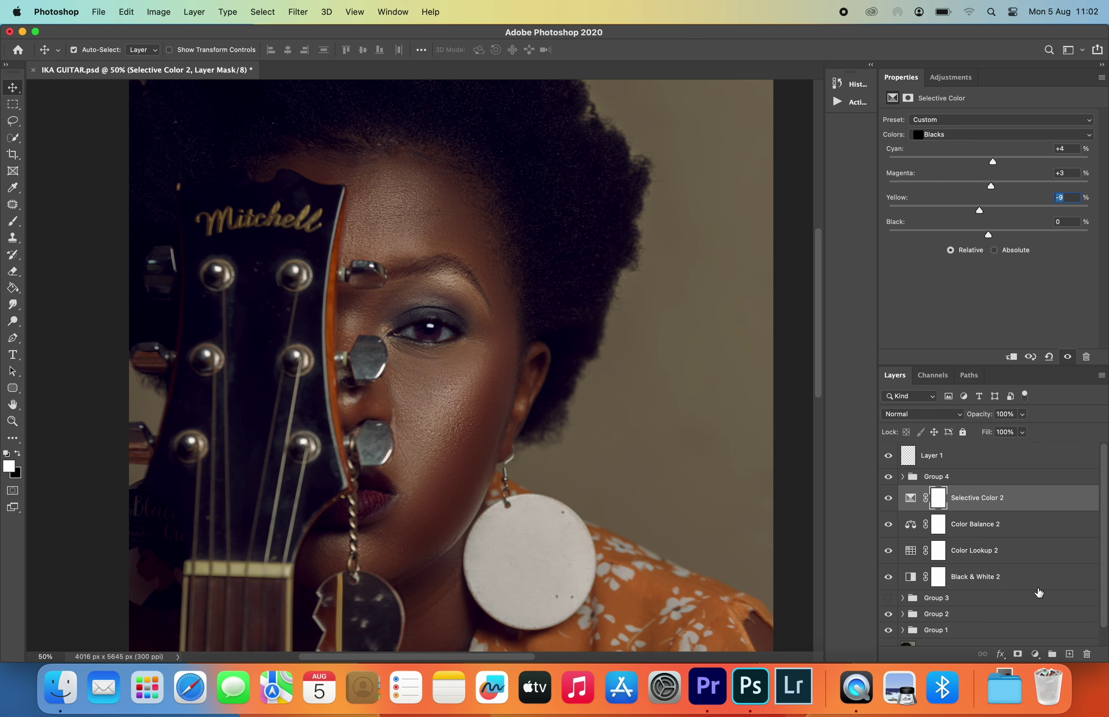
pyautogui.click(1035, 654)
pyautogui.click(1035, 653)
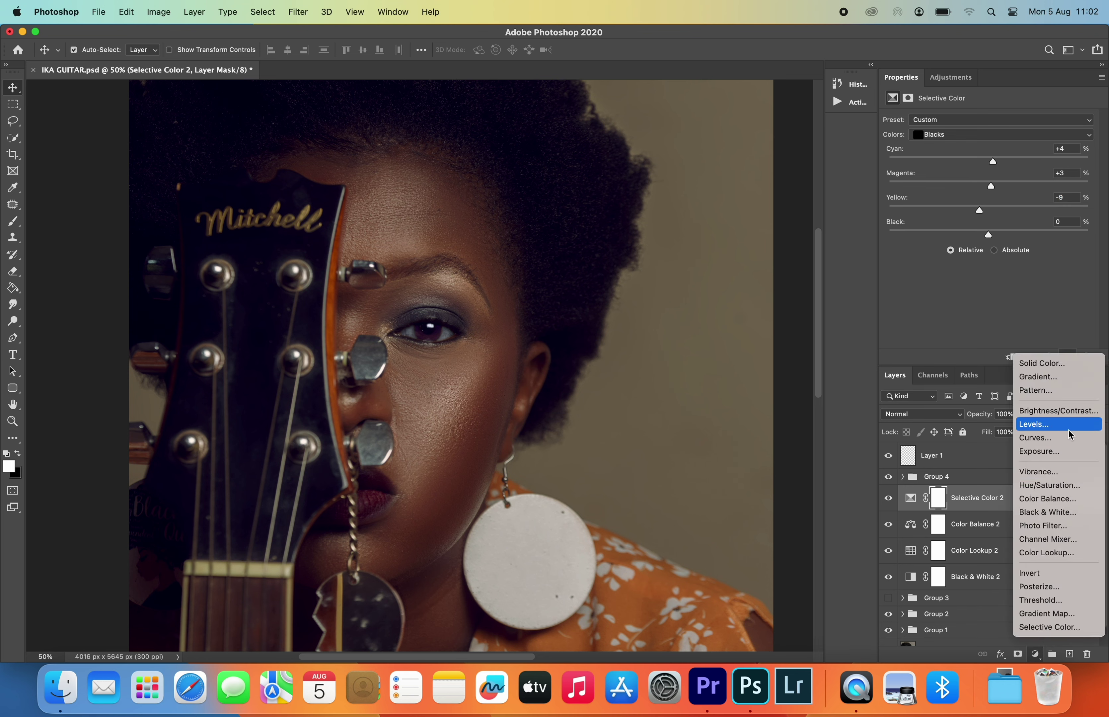
# Add a Levels 2 layer with input black point 5 and white point 250.
pyautogui.click(1010, 366)
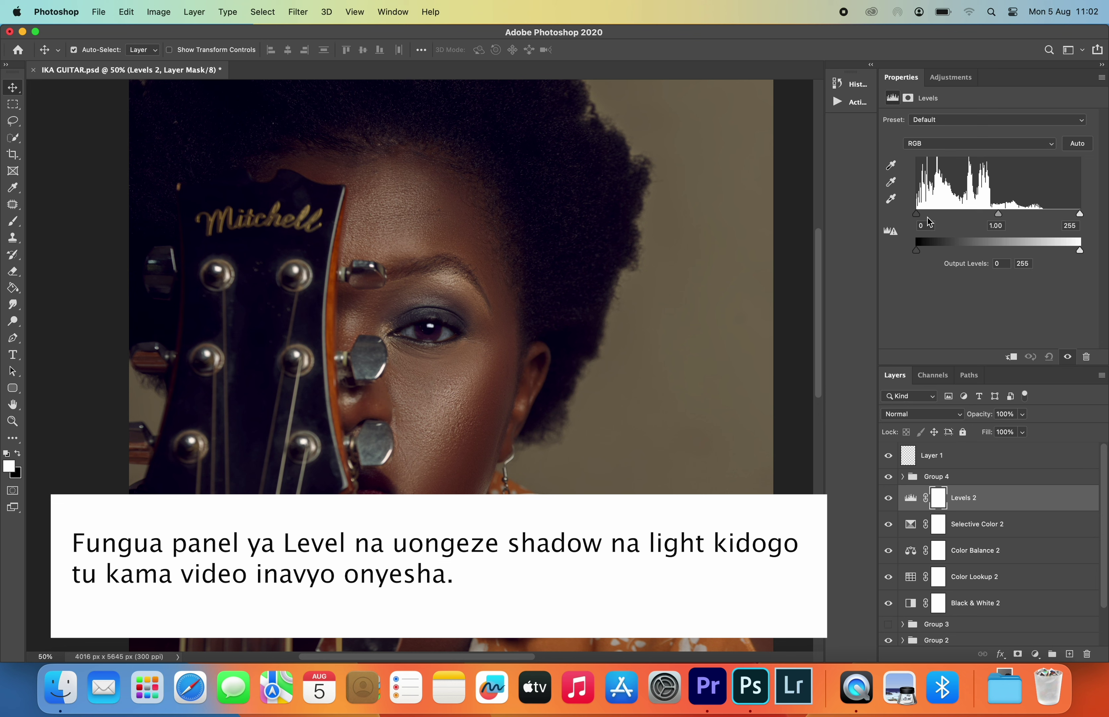
pyautogui.moveTo(916, 214); pyautogui.dragTo(926, 220)
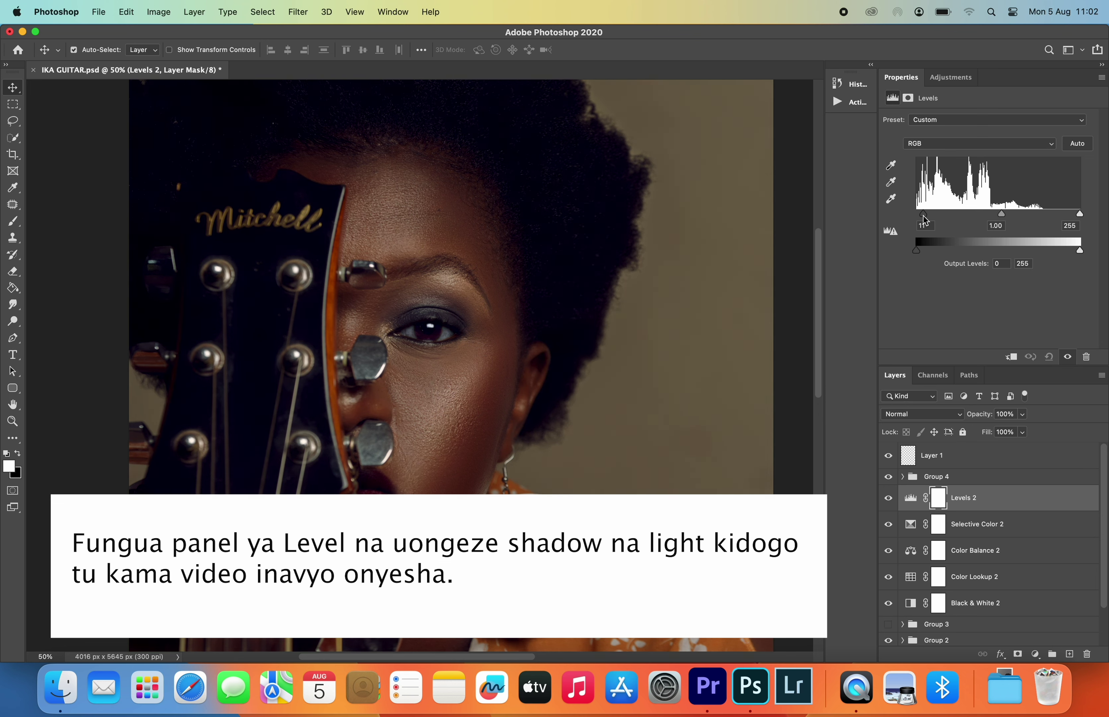
pyautogui.moveTo(923, 215); pyautogui.dragTo(922, 214)
pyautogui.moveTo(923, 217); pyautogui.dragTo(921, 217)
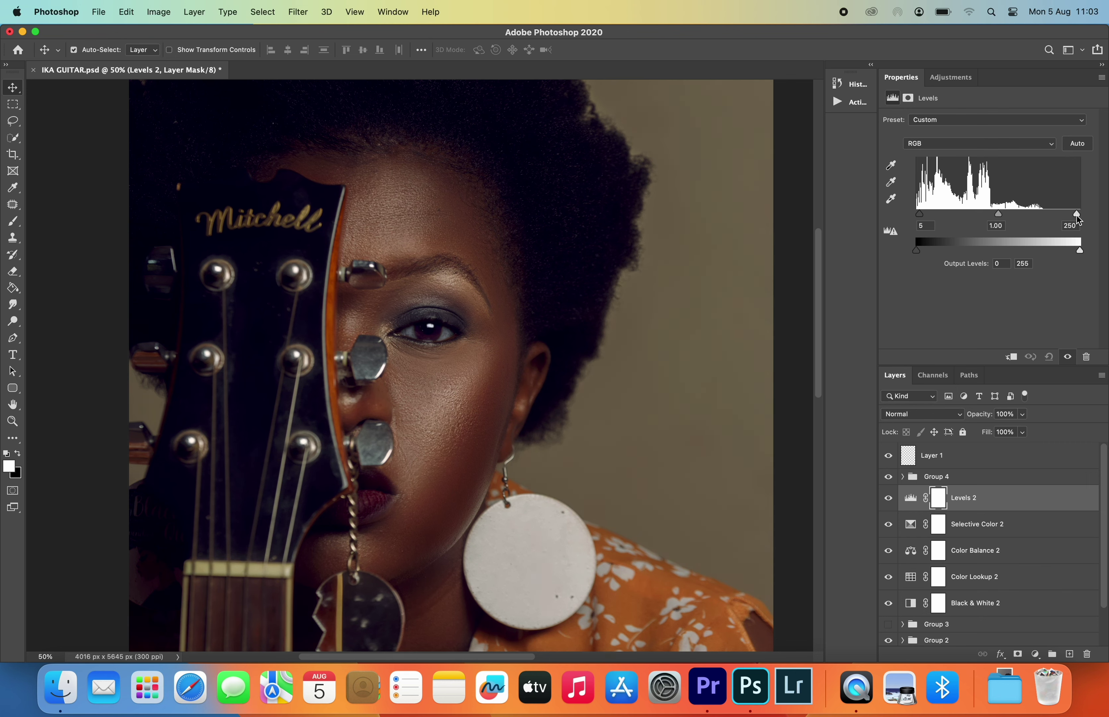
pyautogui.moveTo(1076, 216); pyautogui.dragTo(1077, 216)
pyautogui.scroll(-2, 990, 547)
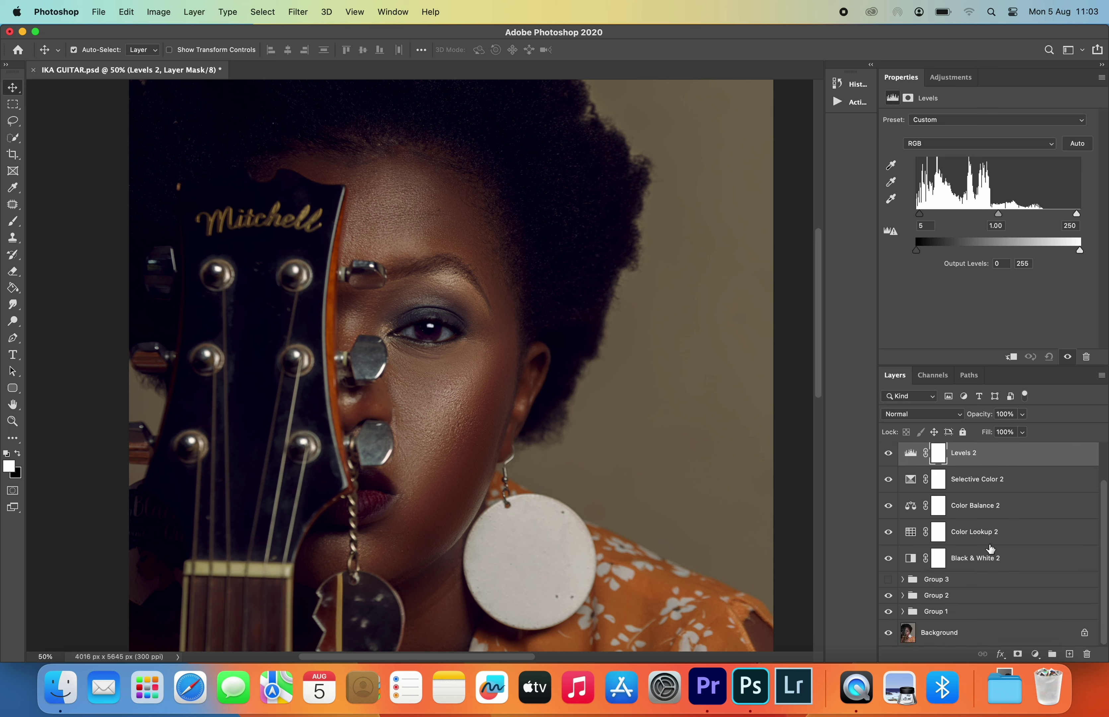
pyautogui.keyDown('shift'); pyautogui.click(993, 483); pyautogui.keyUp('shift')
# Group Levels 2 through Black & White 2 into Group 5.
pyautogui.keyDown('shift'); pyautogui.click(984, 512); pyautogui.keyUp('shift')
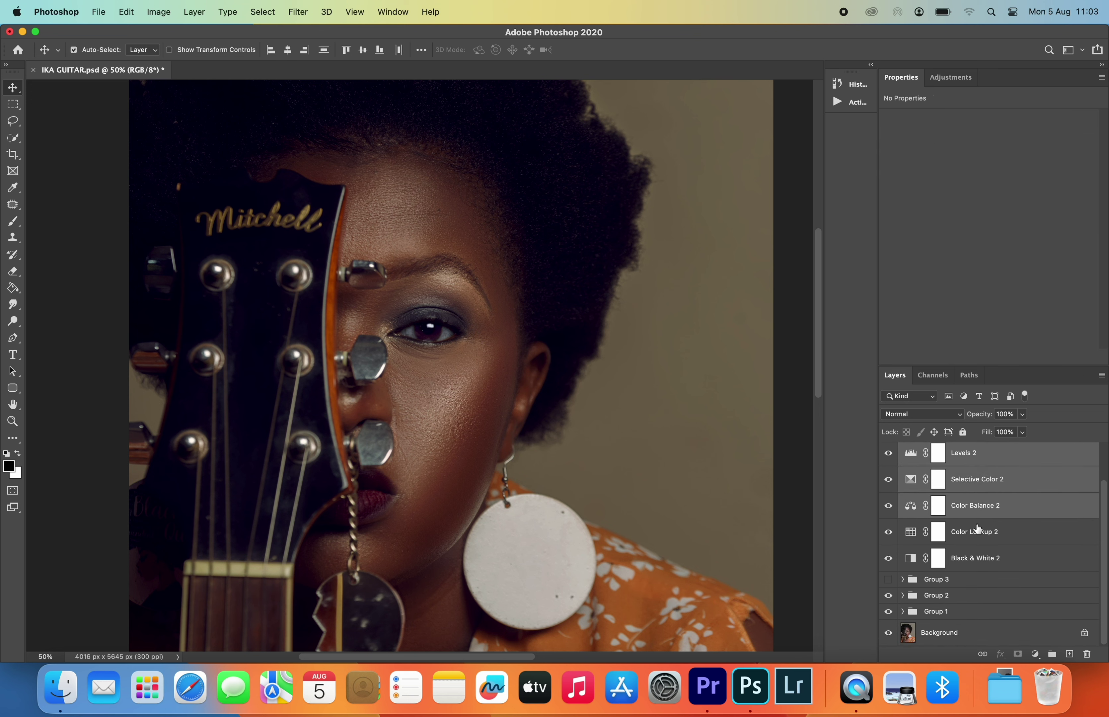
pyautogui.keyDown('shift'); pyautogui.click(969, 561); pyautogui.keyUp('shift')
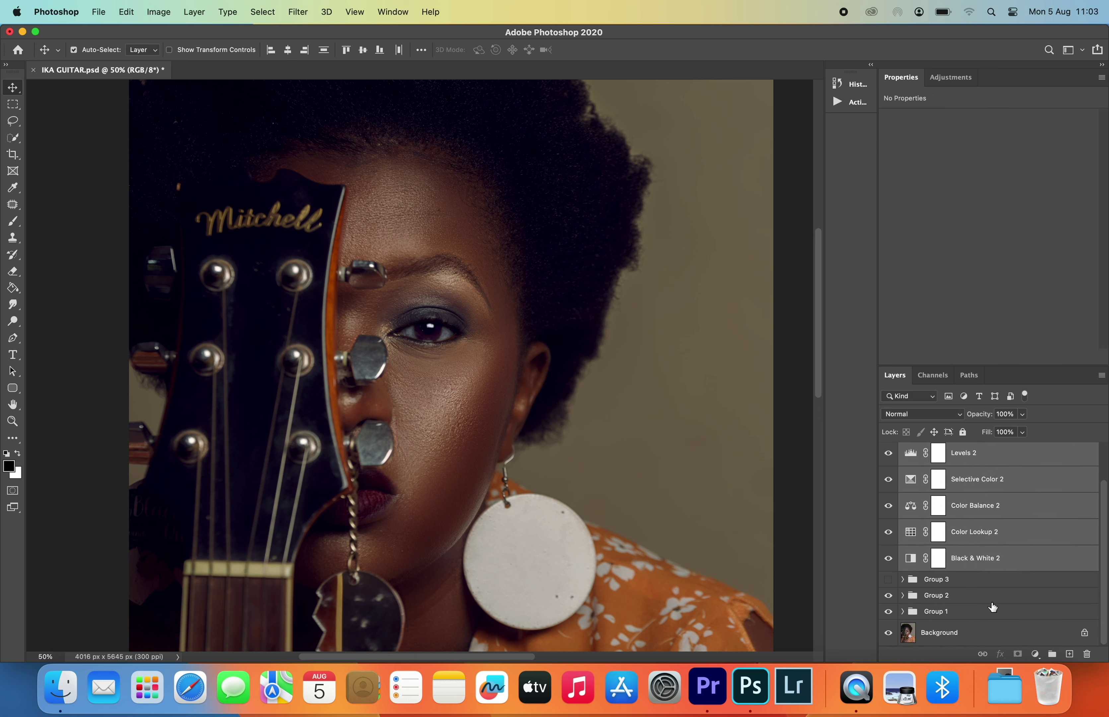
pyautogui.click(1052, 654)
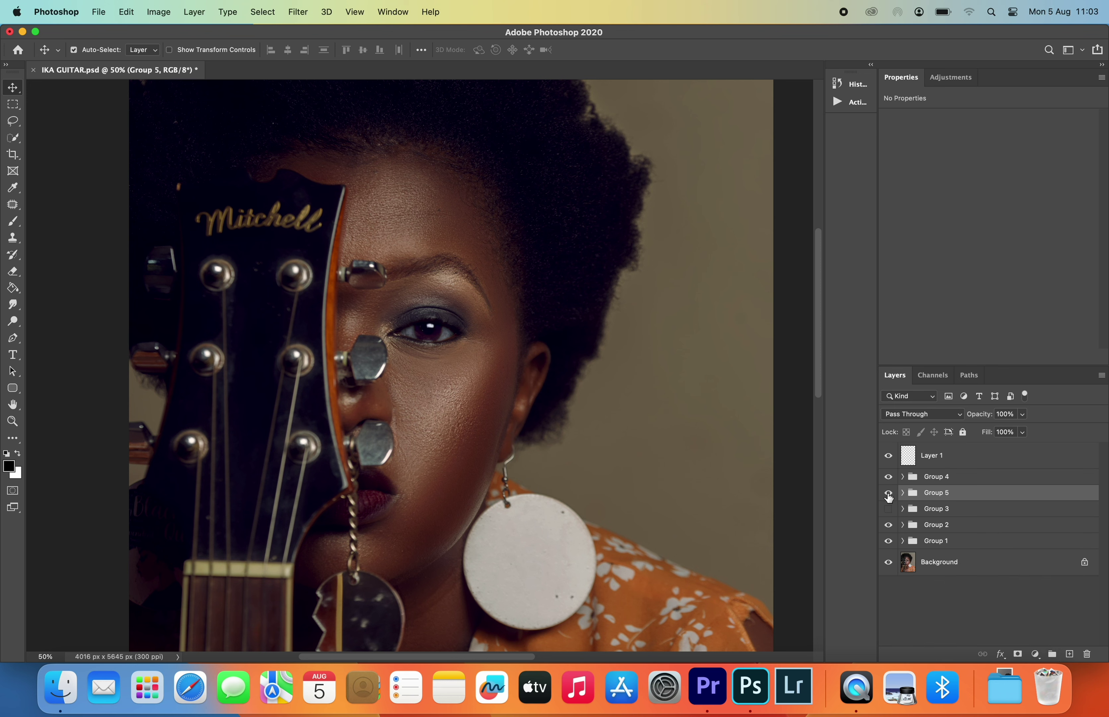
# Toggle Group 5's visibility to compare the portrait with and without grading, ending visible.
pyautogui.click(888, 495)
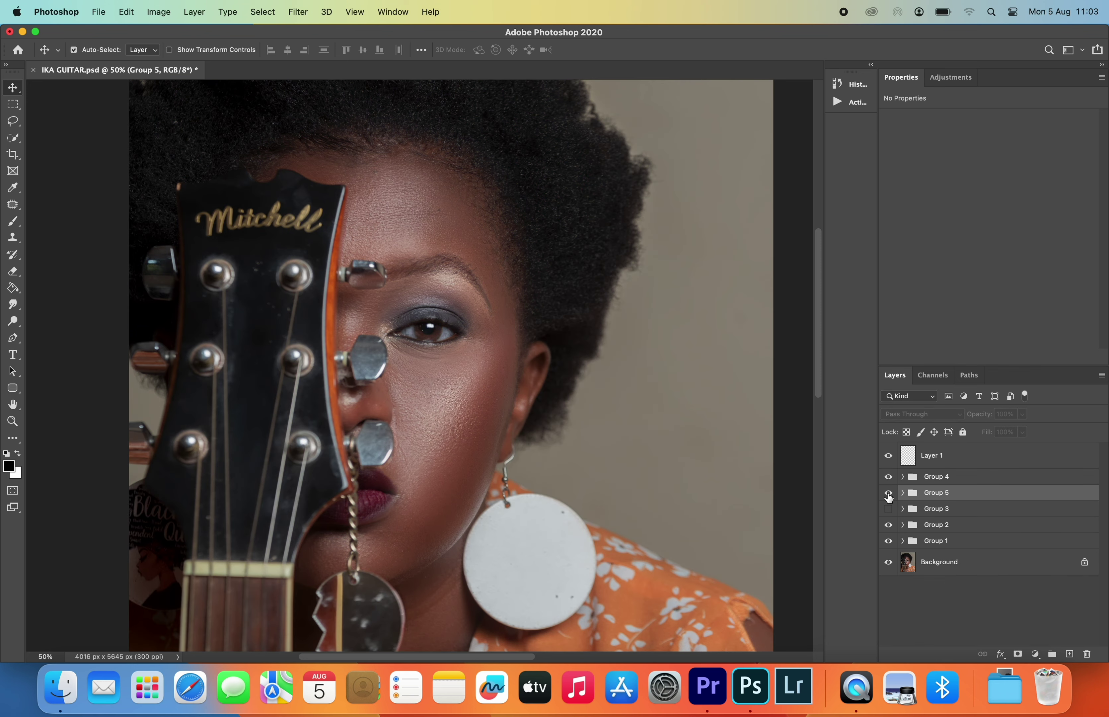
pyautogui.click(889, 493)
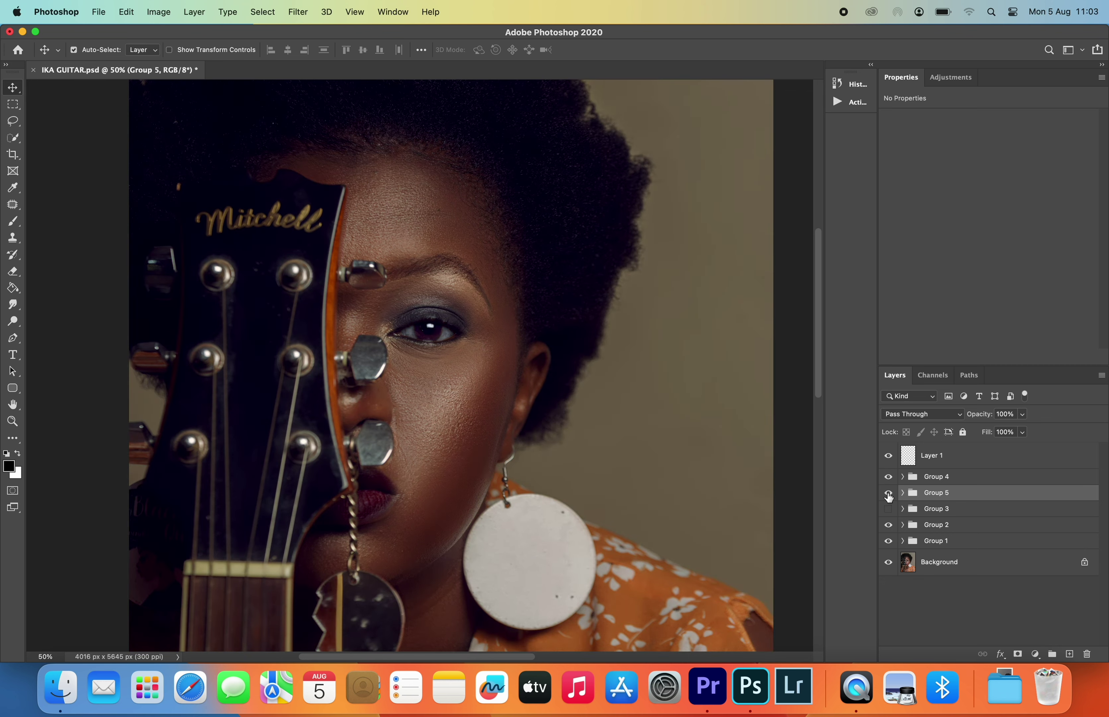
pyautogui.click(888, 494)
pyautogui.click(889, 493)
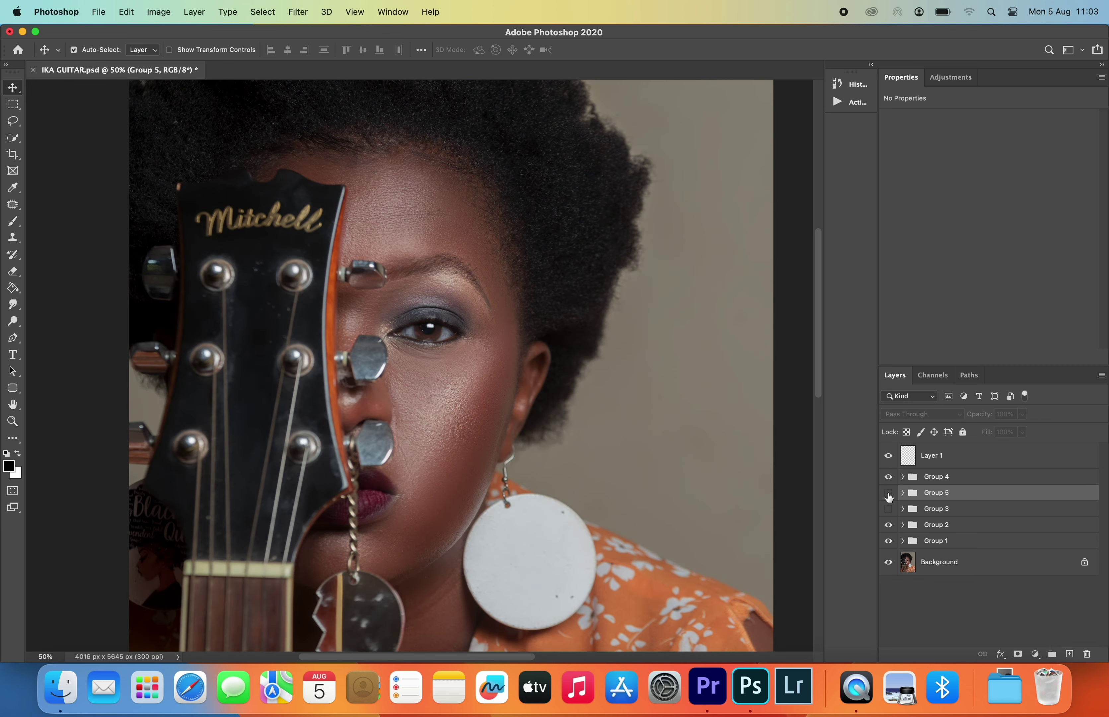
pyautogui.click(889, 493)
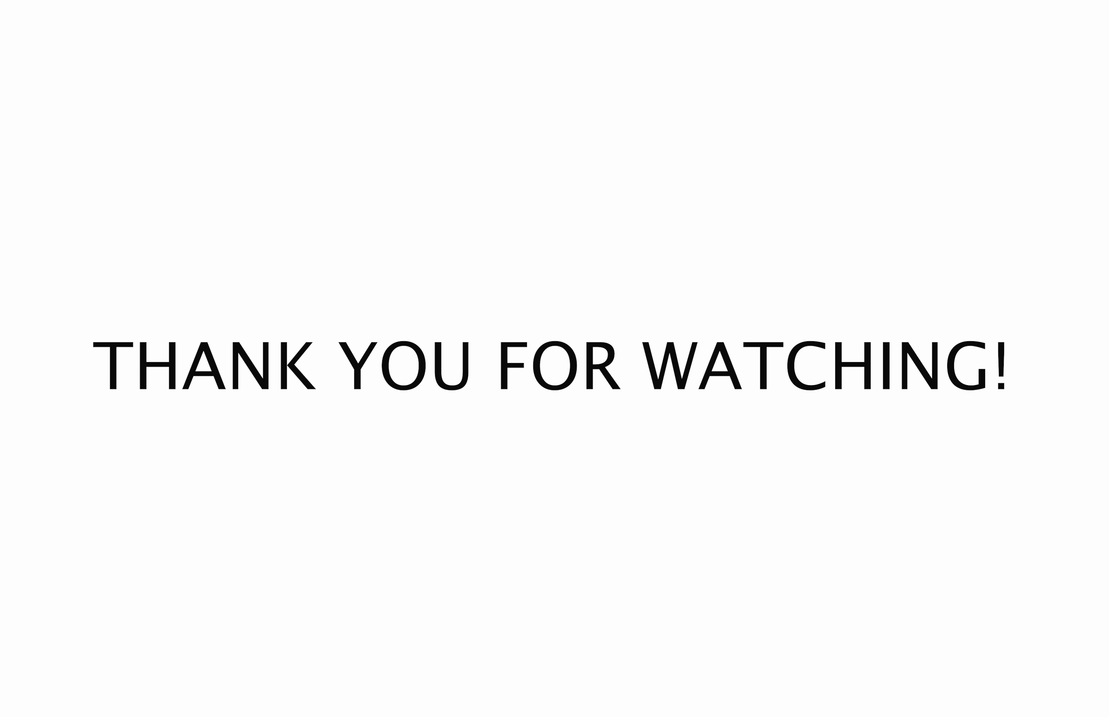